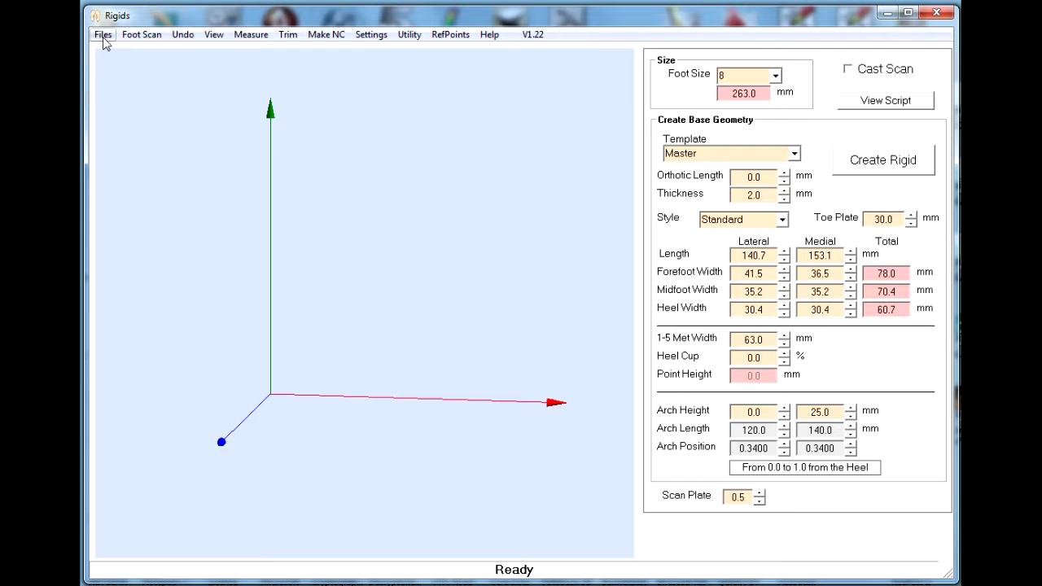
Load the foot scan and place the heel, 1st MPJ and 5th MPJ points on the sole
left_click(103, 34)
left_click(126, 92)
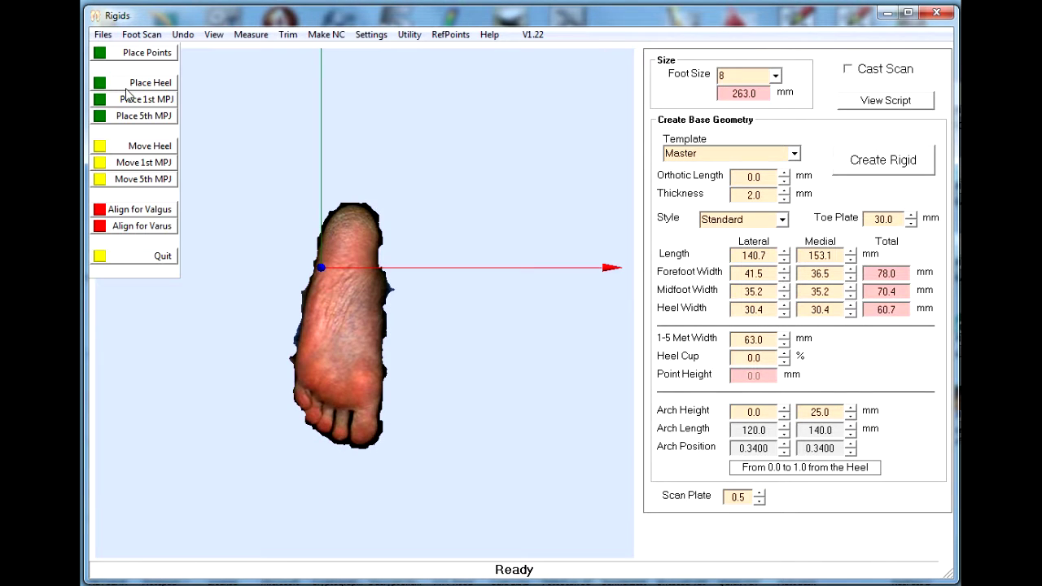
right_click_drag(372, 272, 480, 249)
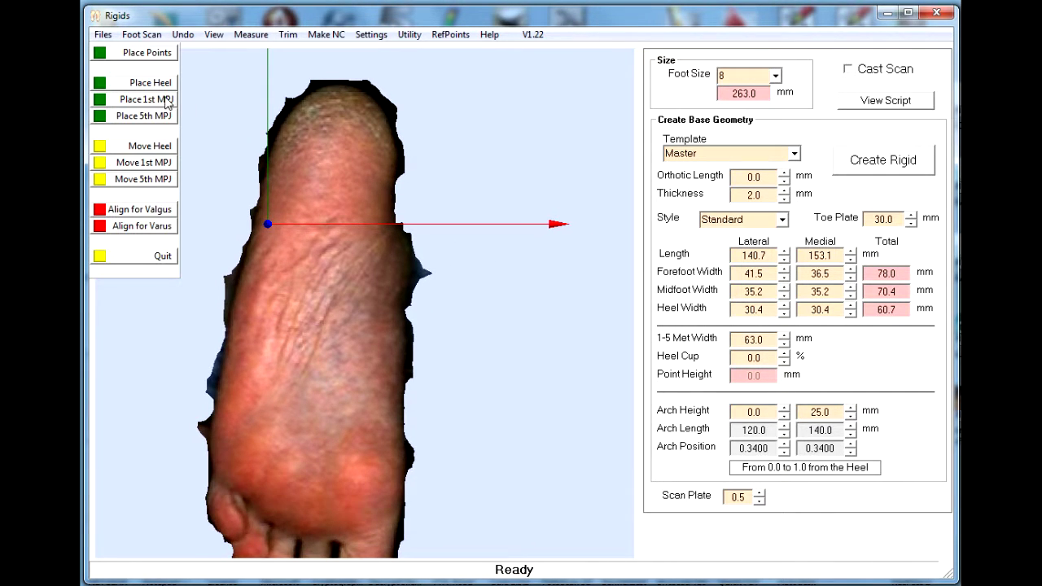
left_click(148, 54)
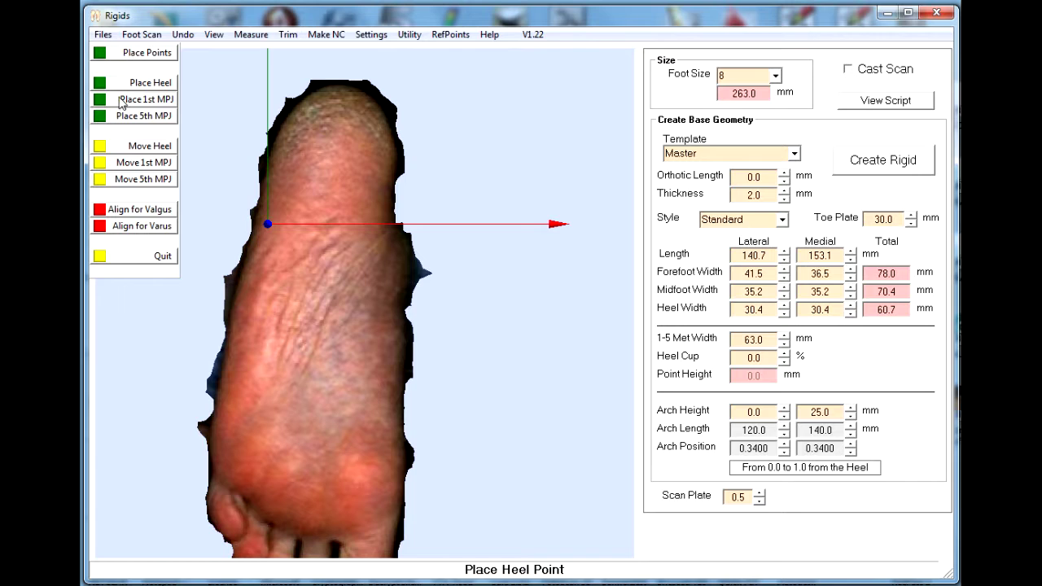
left_click(334, 157)
left_click(372, 484)
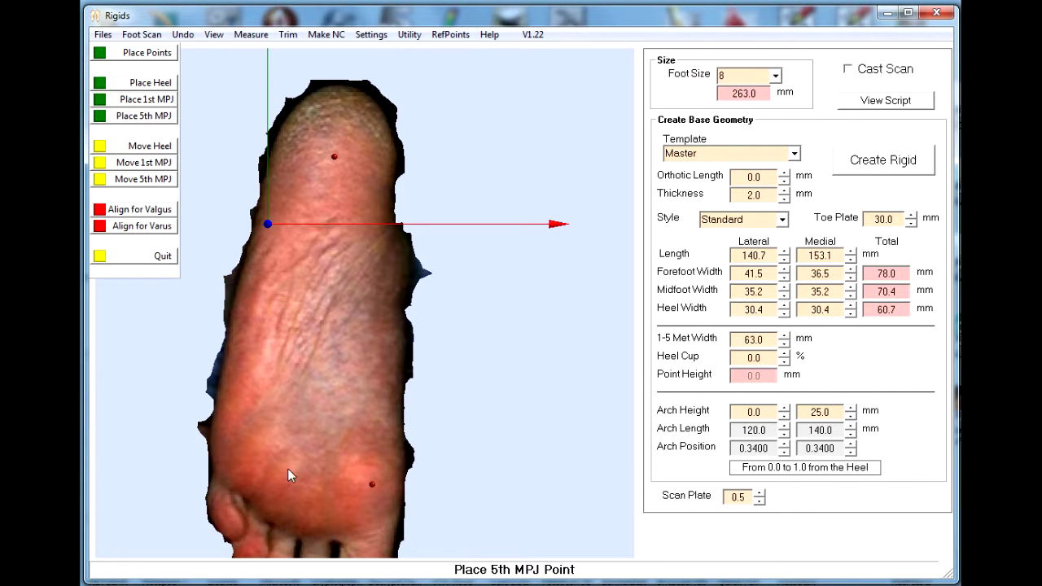
Align the foot scan for valgus and apply the distances between the placed points
left_click(167, 212)
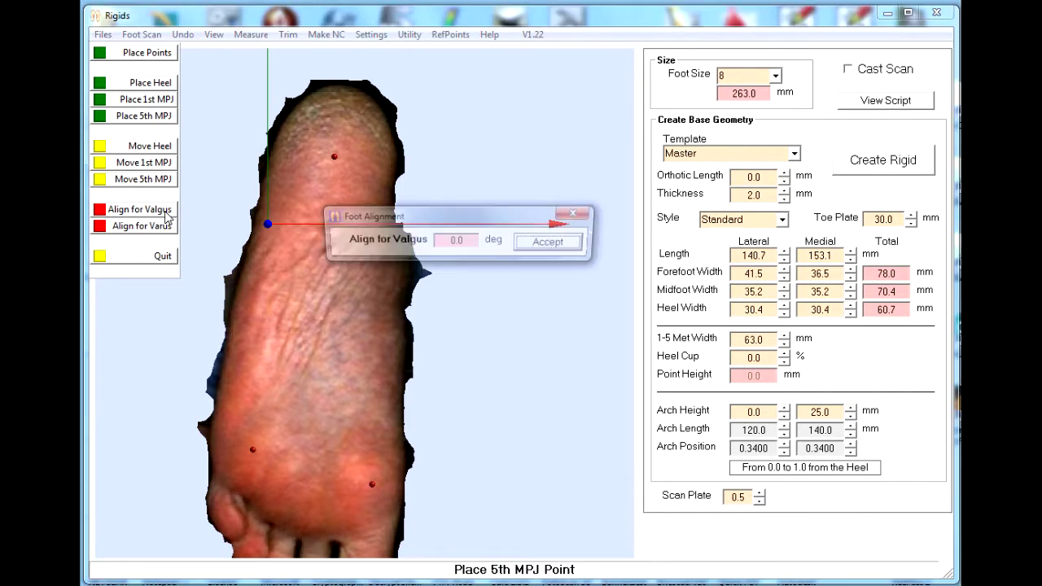
left_click(551, 243)
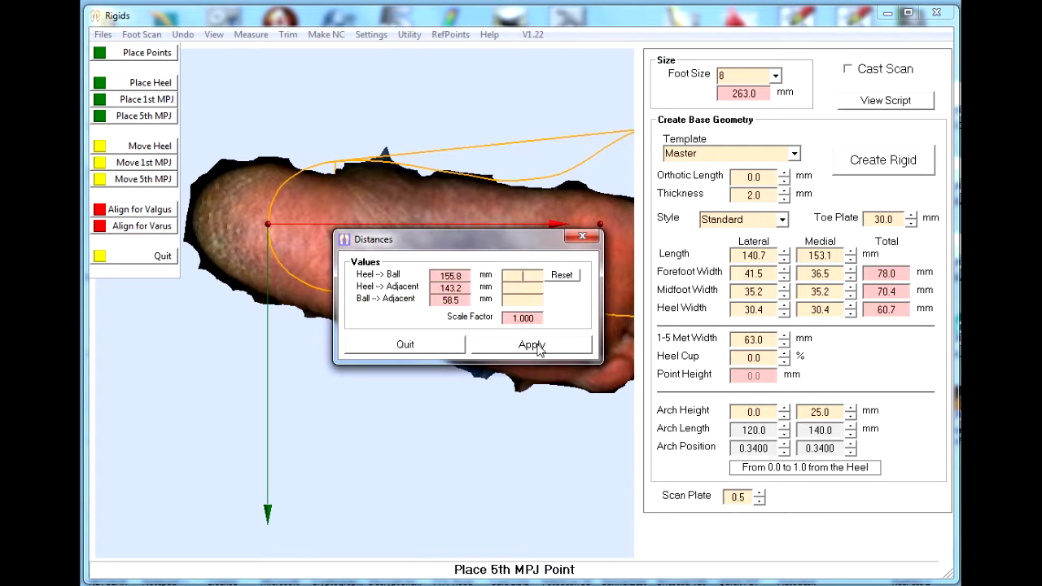
left_click(529, 346)
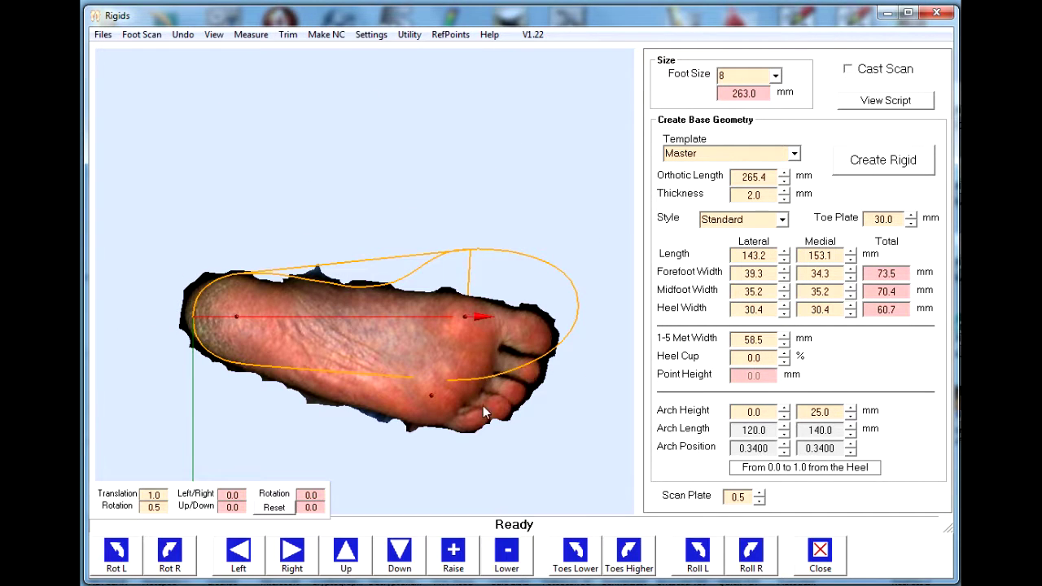
Fit the foot scan to the insole outline by rotating it 11.5 degrees left and moving it 6.0 right and 5.0 down
left_click(116, 552)
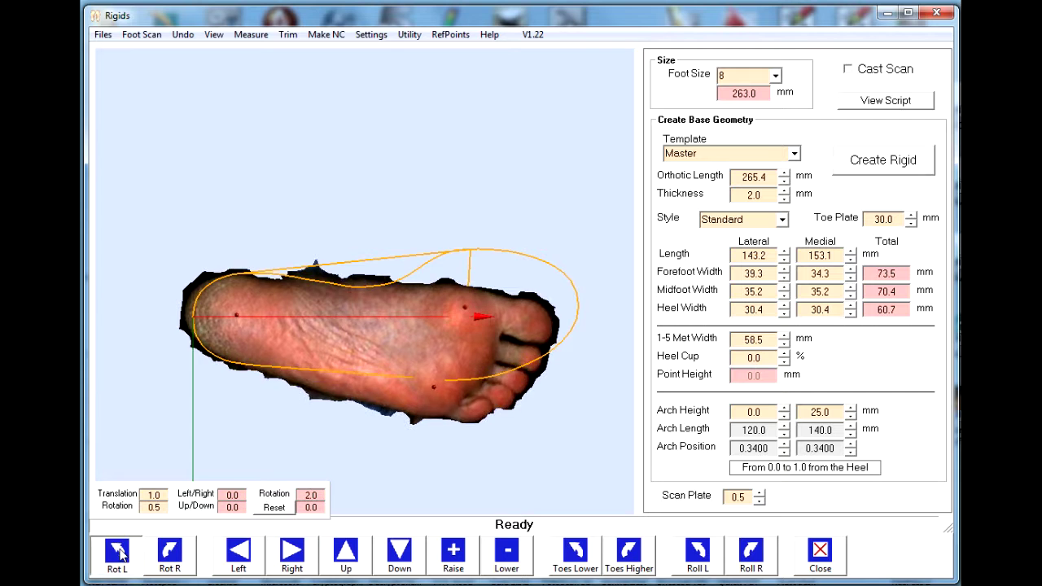
left_click(117, 552)
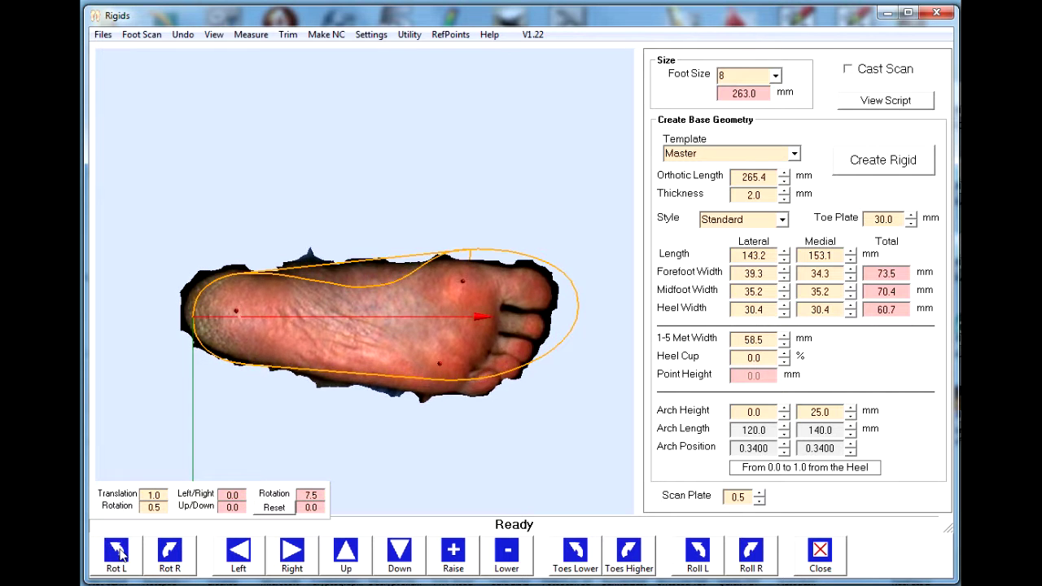
left_click(291, 553)
left_click(291, 555)
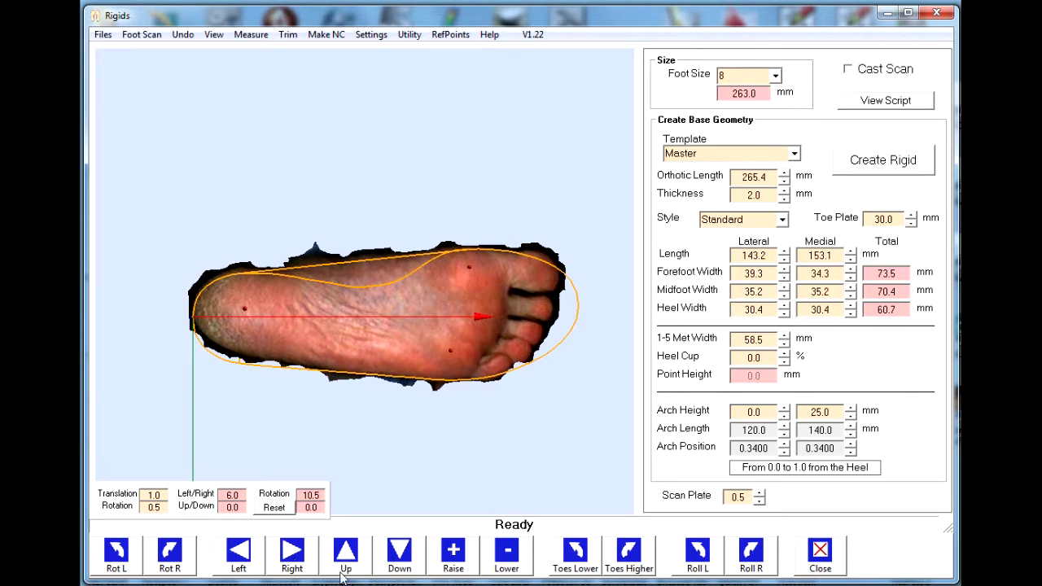
left_click(399, 555)
left_click(400, 555)
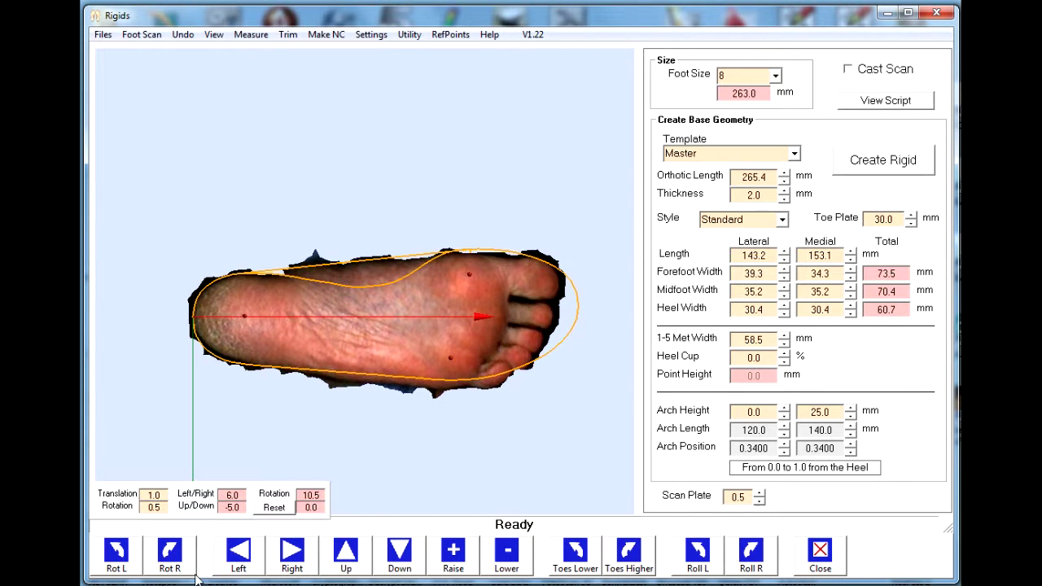
left_click(121, 560)
left_click(121, 560)
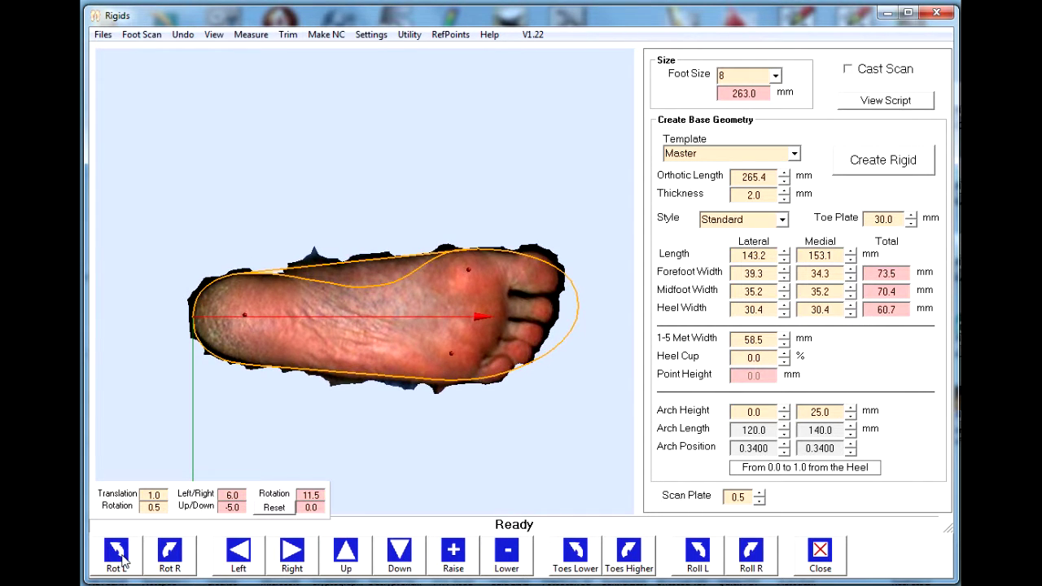
left_click(821, 555)
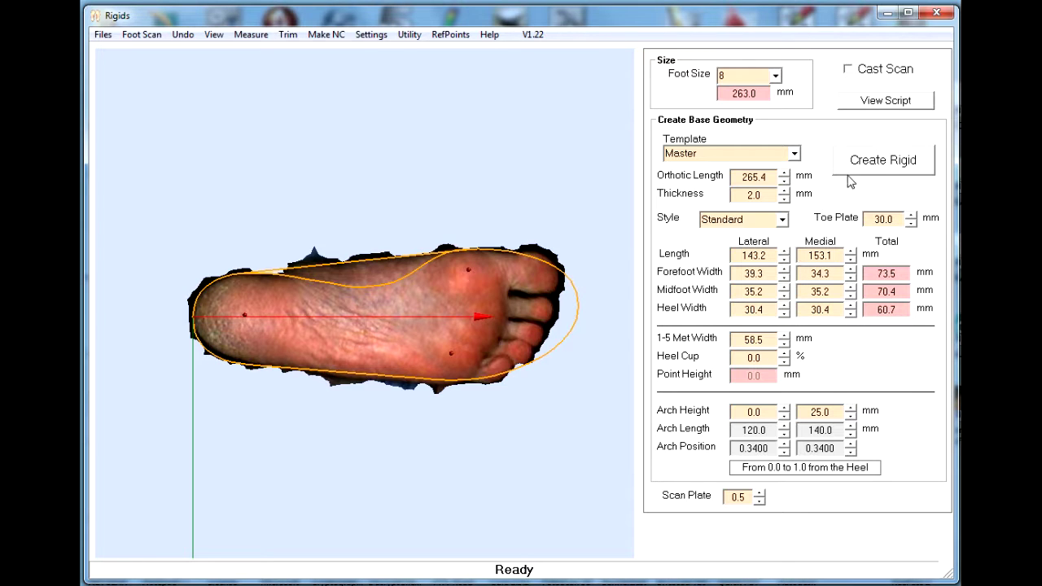
Create the rigid from the Master template and save it as an LCF file under the suggested name in the Demo folder
left_click(887, 162)
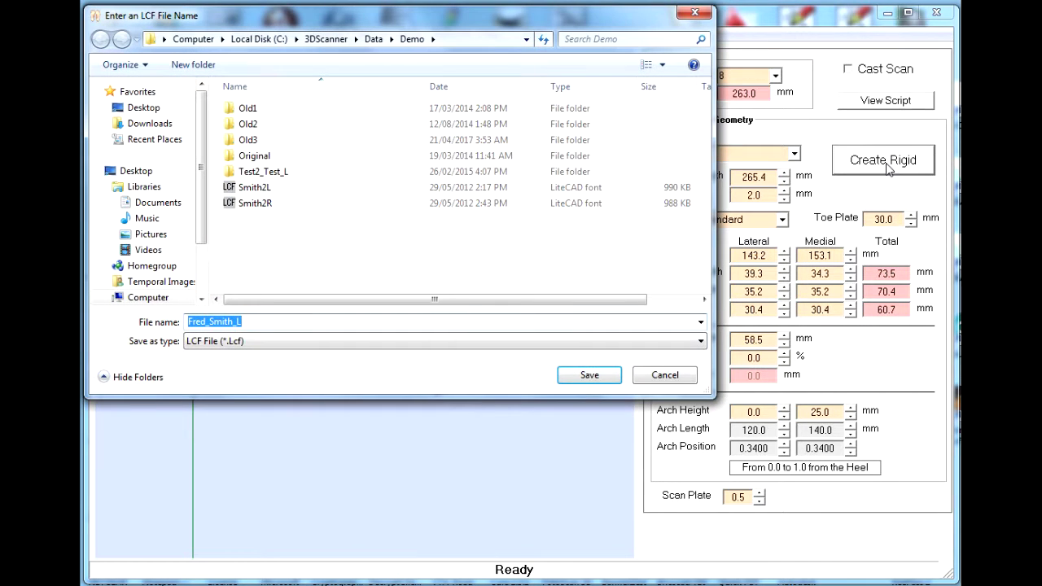
left_click(598, 375)
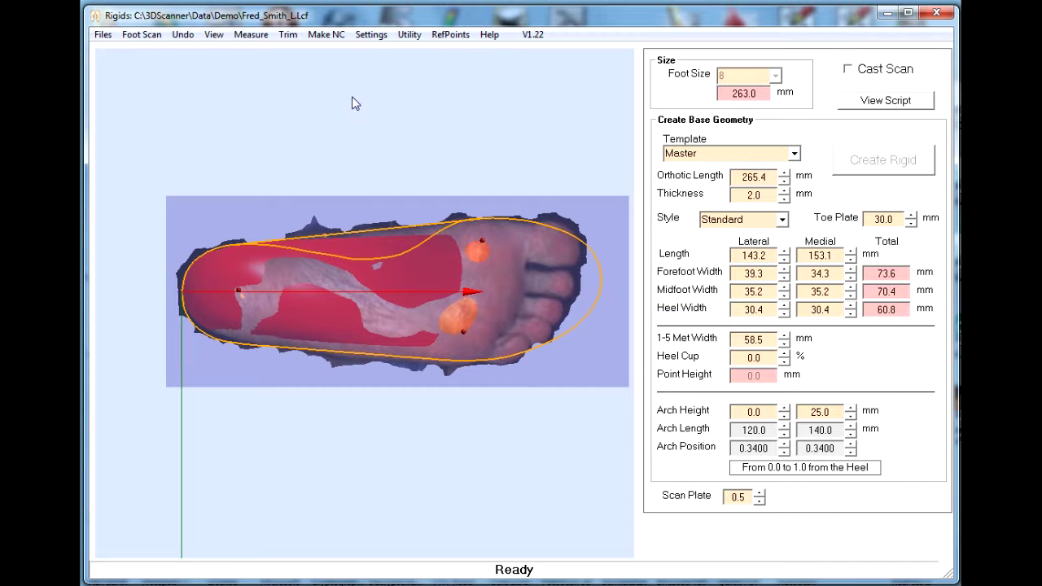
Hide the scan plate so only the scan and insole objects are displayed
left_click(372, 35)
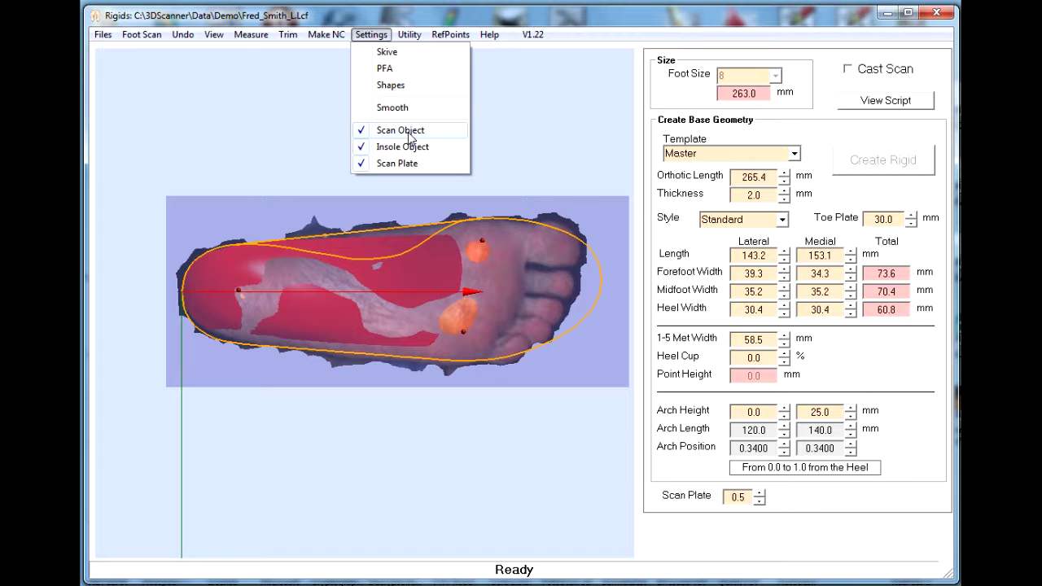
left_click(364, 165)
scroll(451, 180, "up", 3)
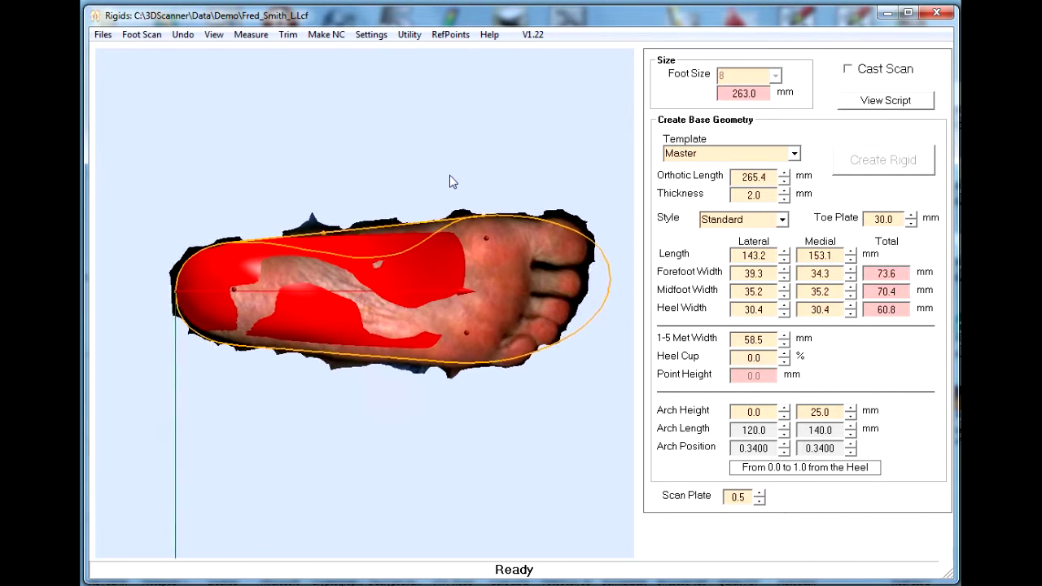
scroll(489, 179, "up", 1)
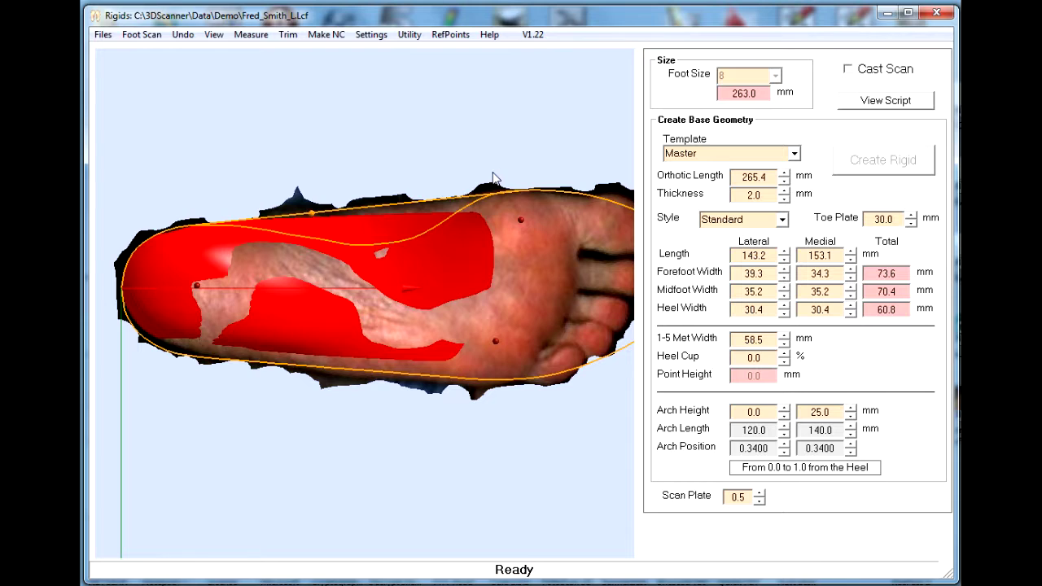
Open the PFA settings and show the PFA line for editing over the insole
left_click(372, 38)
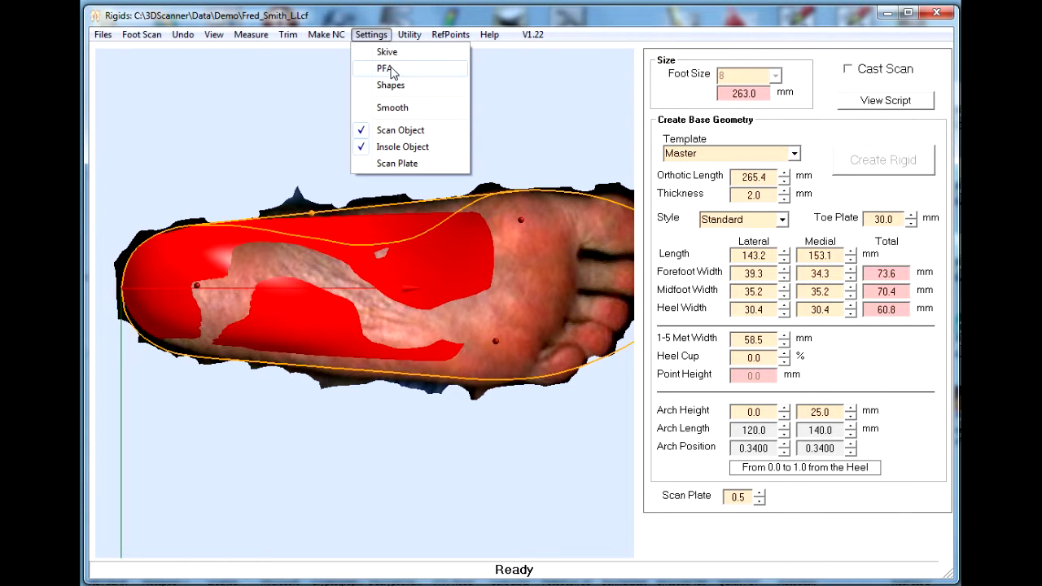
left_click(392, 70)
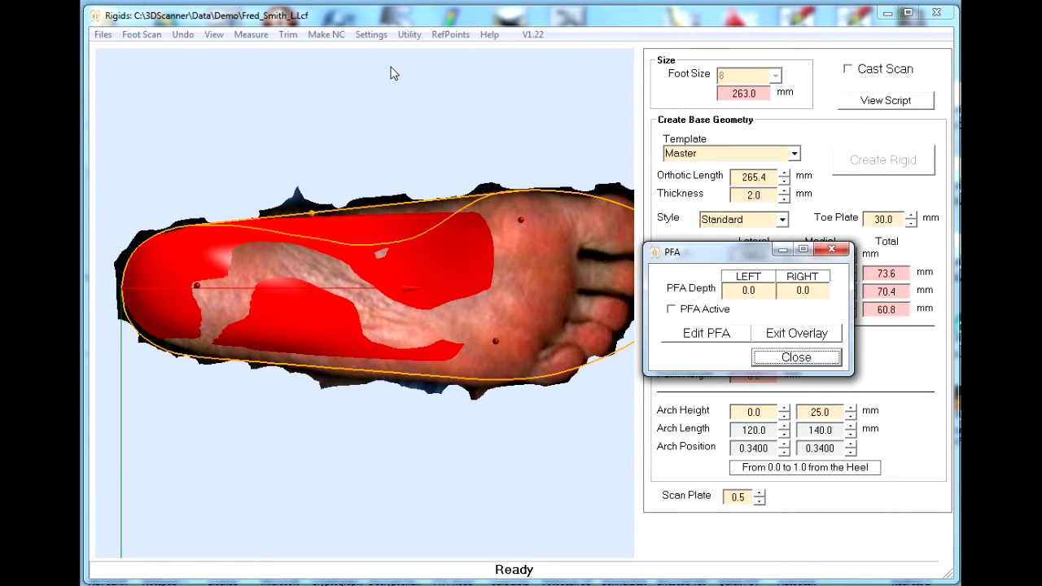
left_click_drag(740, 251, 755, 245)
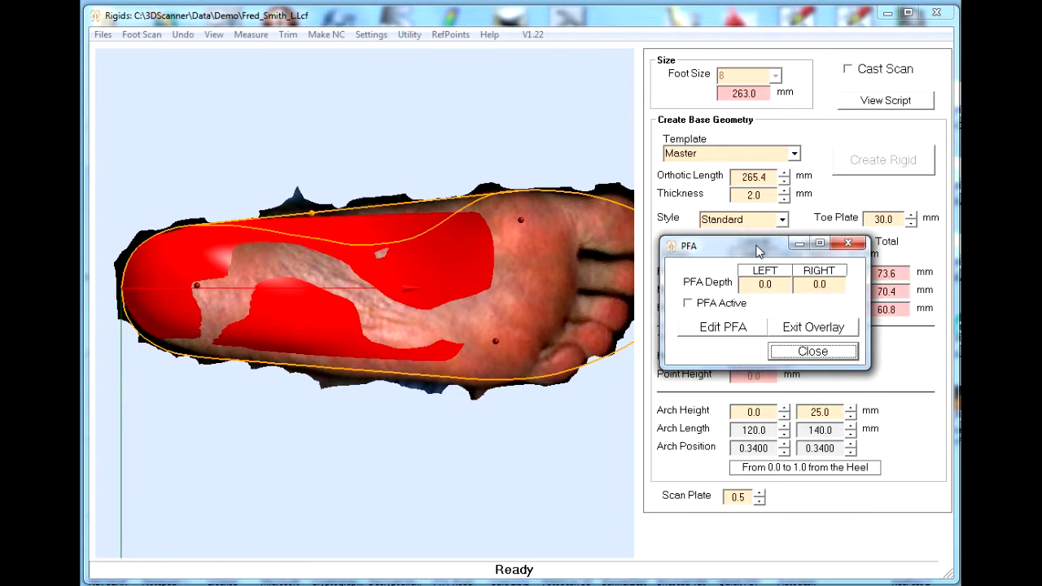
left_click(727, 328)
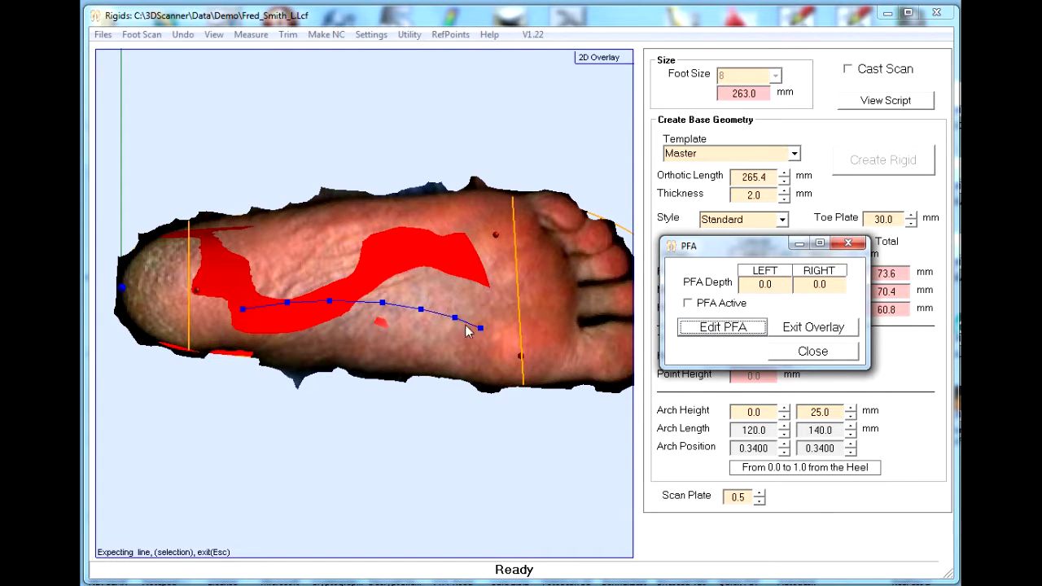
Hide the scan object while keeping the insole displayed, and bring the PFA dialog back to the front
left_click(373, 37)
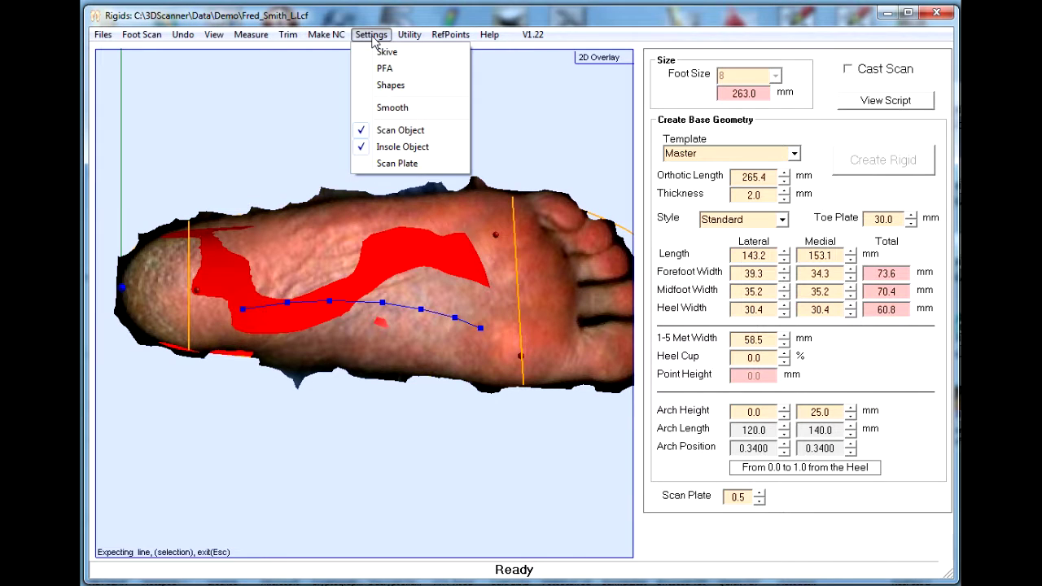
left_click(400, 130)
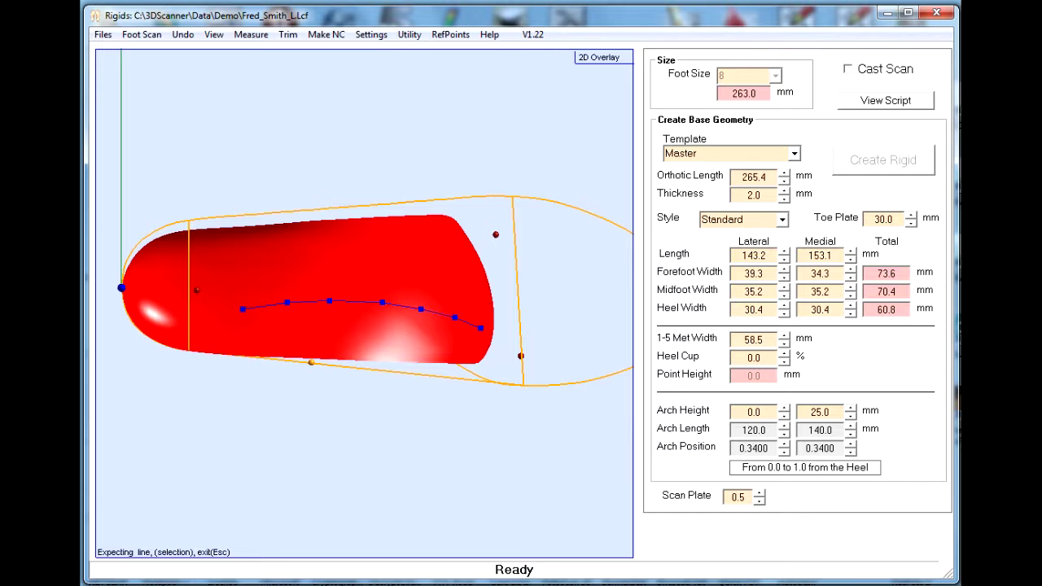
left_click(764, 583)
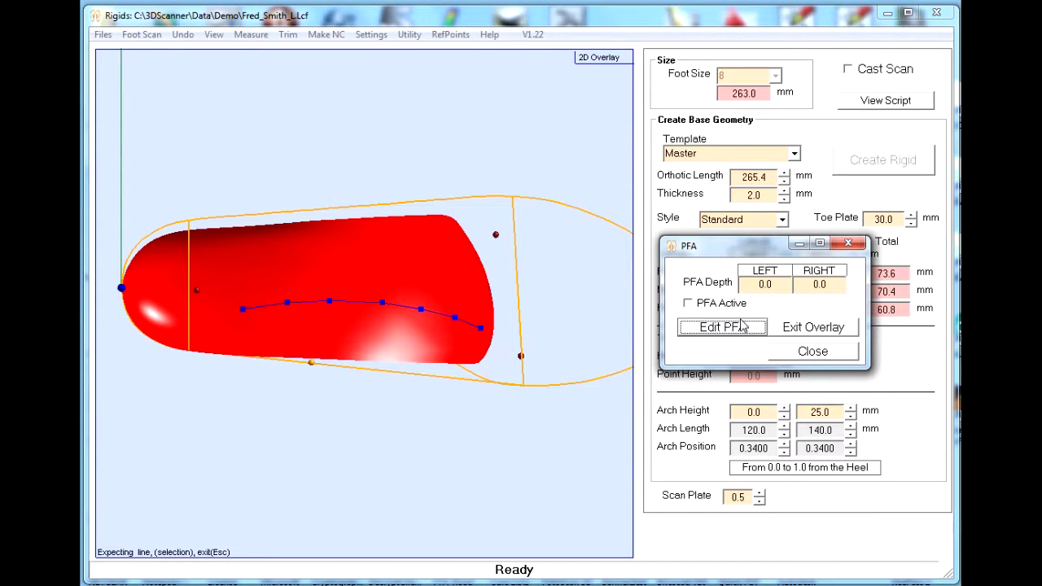
Set the left PFA depth to 1.0, make the PFA active, and exit the overlay and its settings
left_click(287, 302)
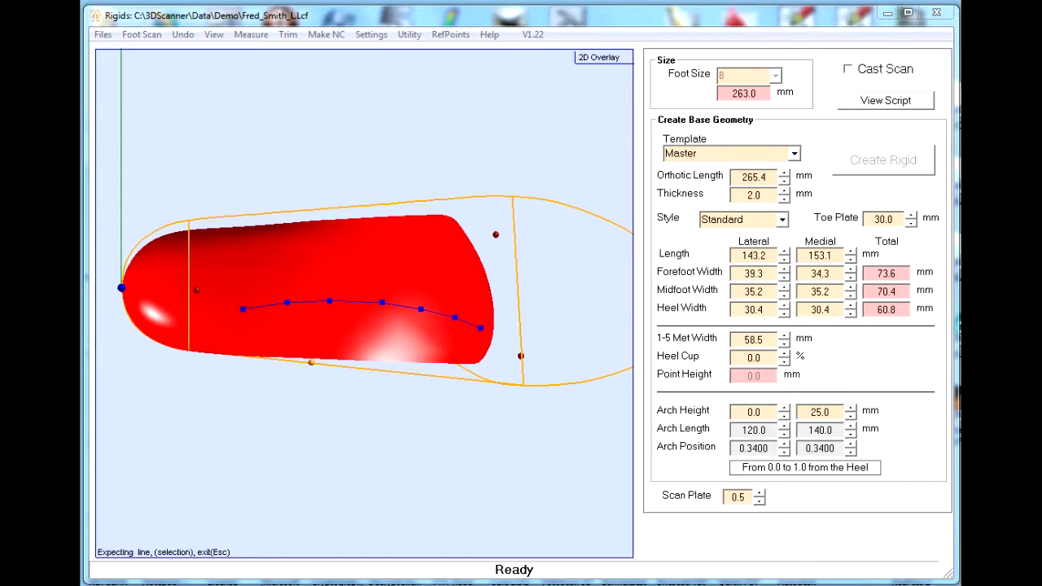
key("alt+Tab")
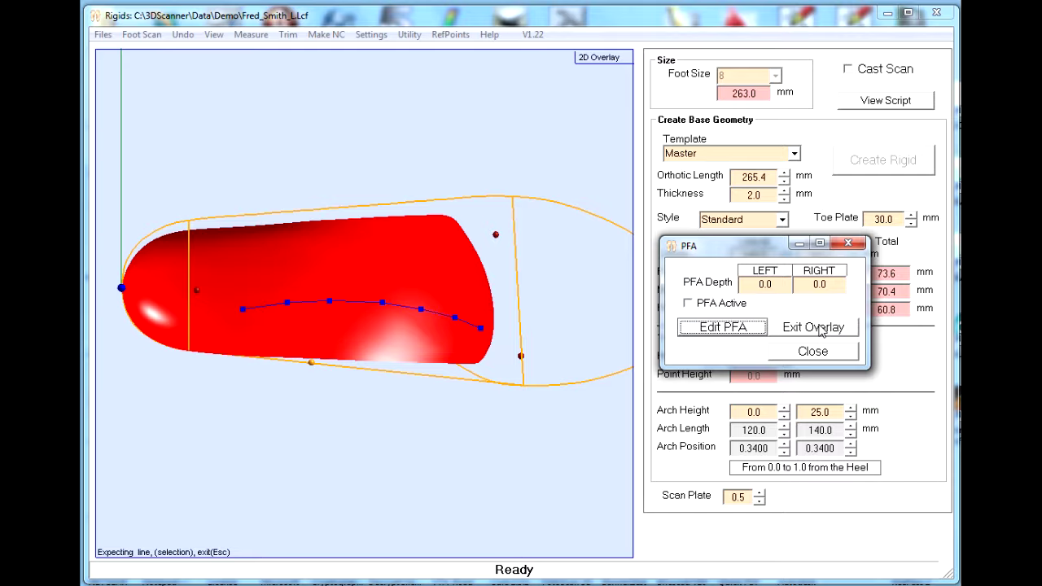
left_click(757, 284)
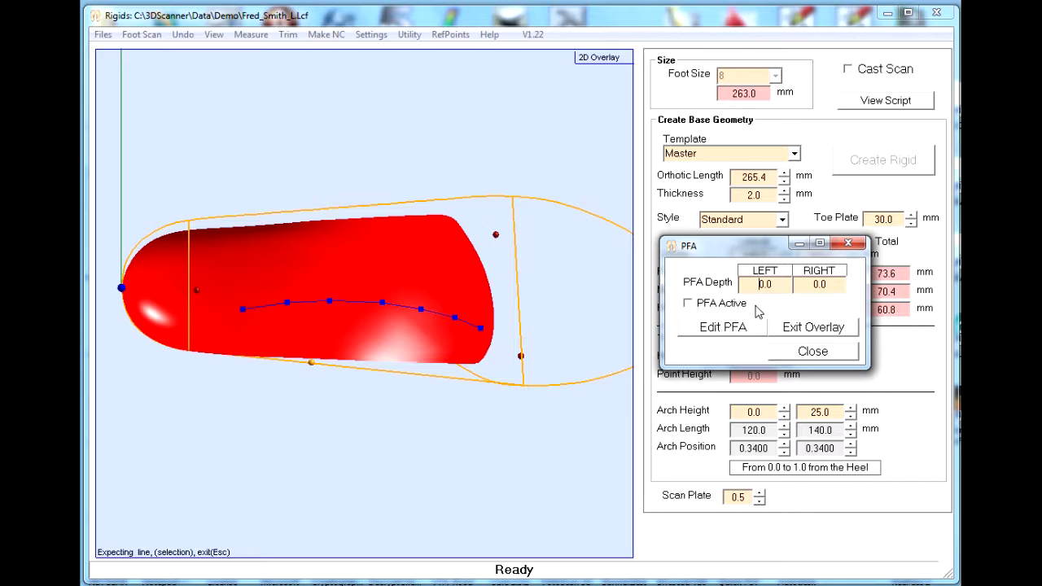
type("1")
key("Delete")
left_click(692, 311)
left_click(819, 326)
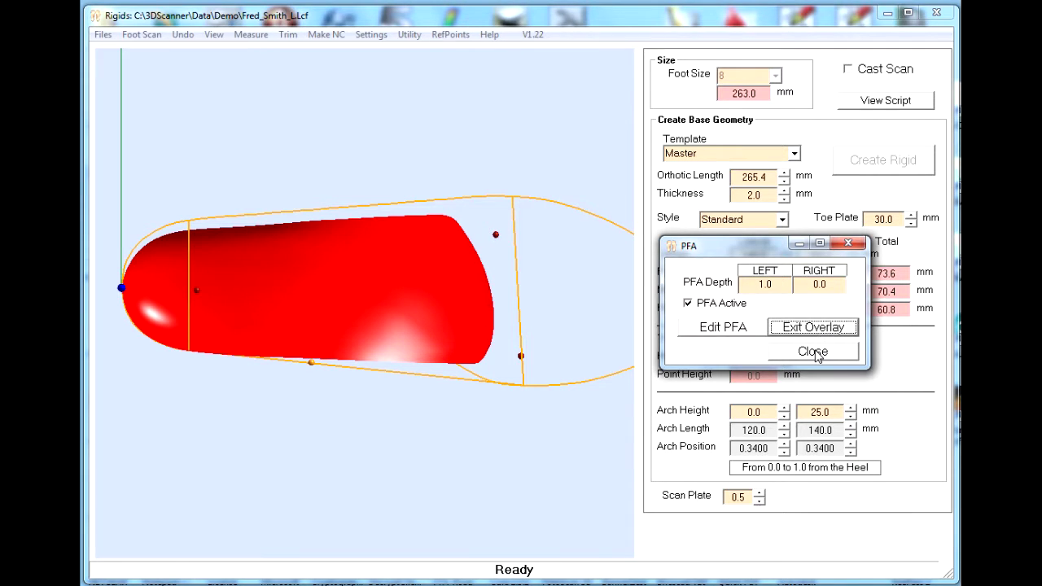
left_click(817, 354)
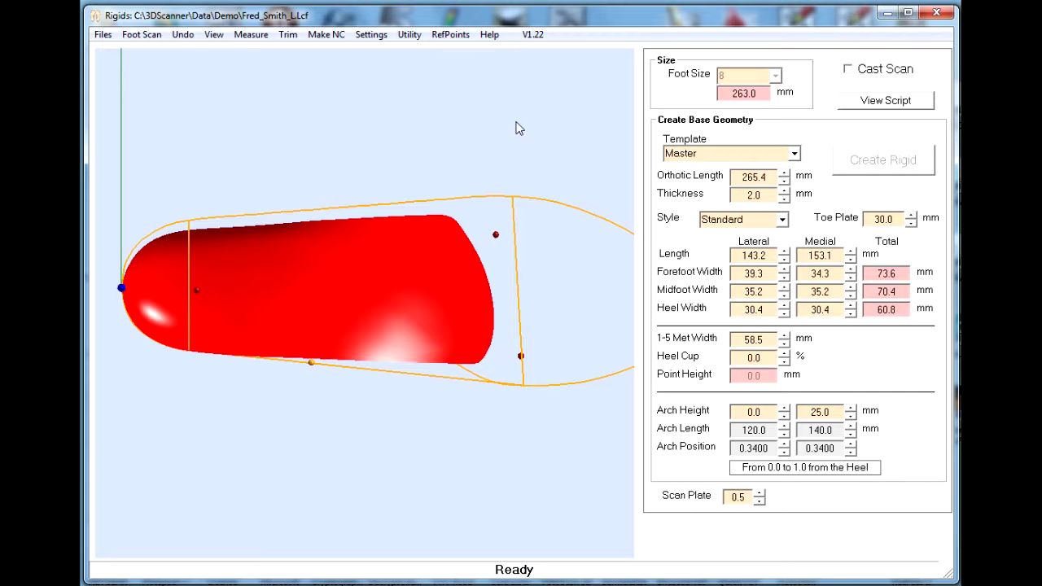
Open the skive settings with the skive plate over the insole's heel and set the skive angle to 13.0 degrees
left_click(371, 35)
left_click(386, 52)
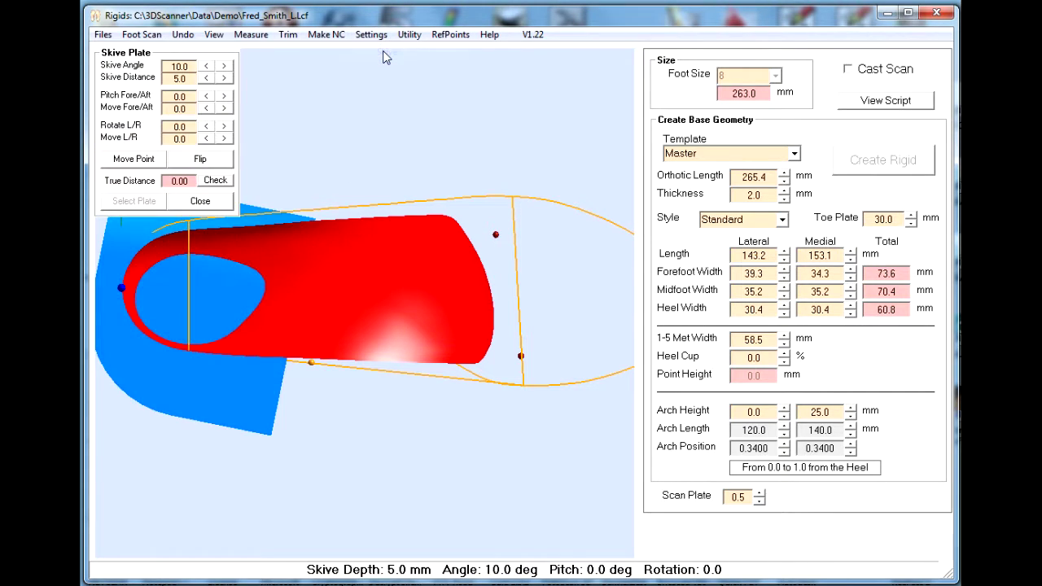
left_click_drag(166, 283, 474, 310)
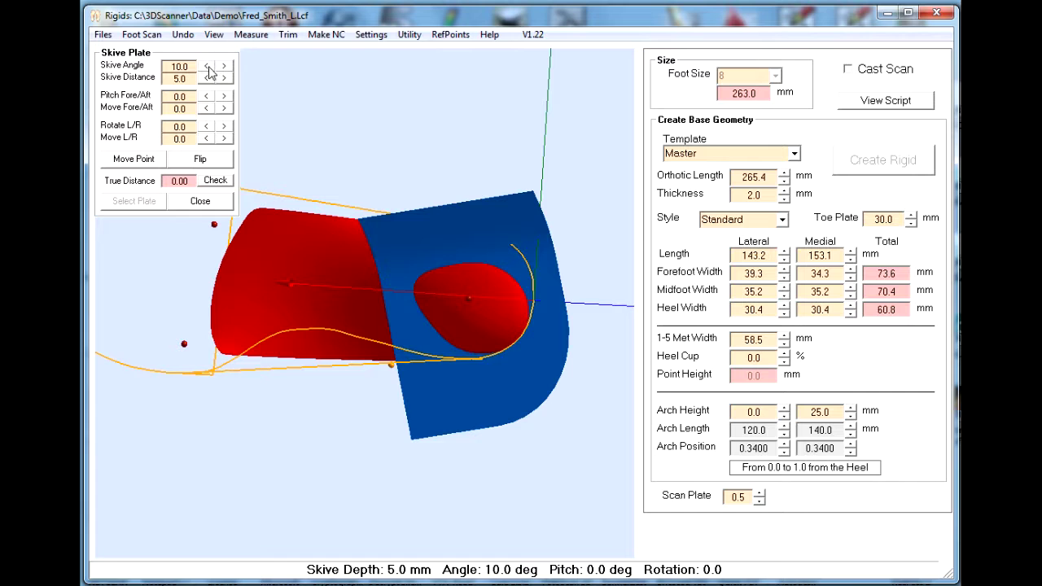
left_click_drag(358, 268, 389, 301)
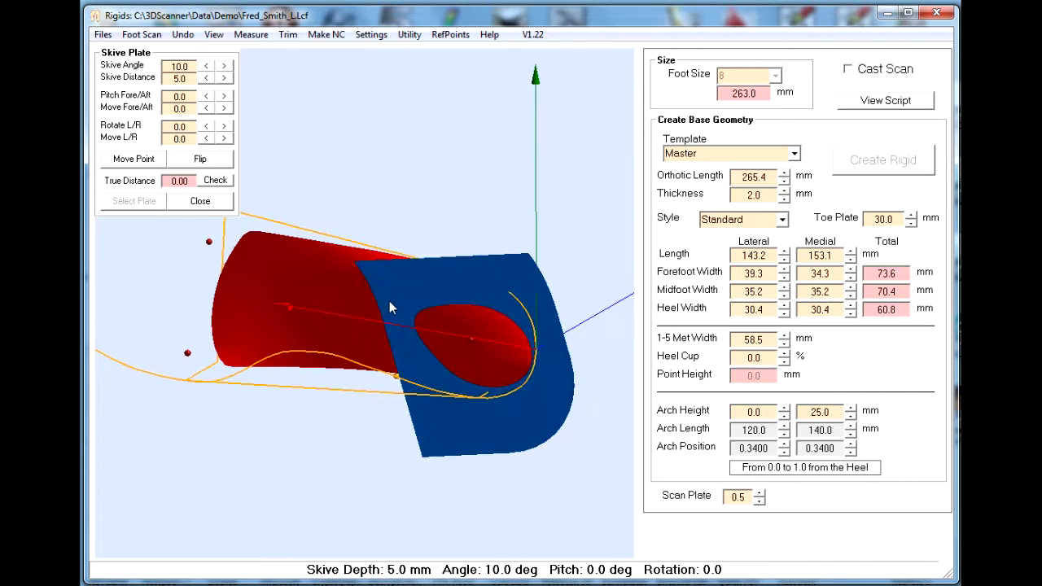
left_click(225, 66)
left_click(224, 66)
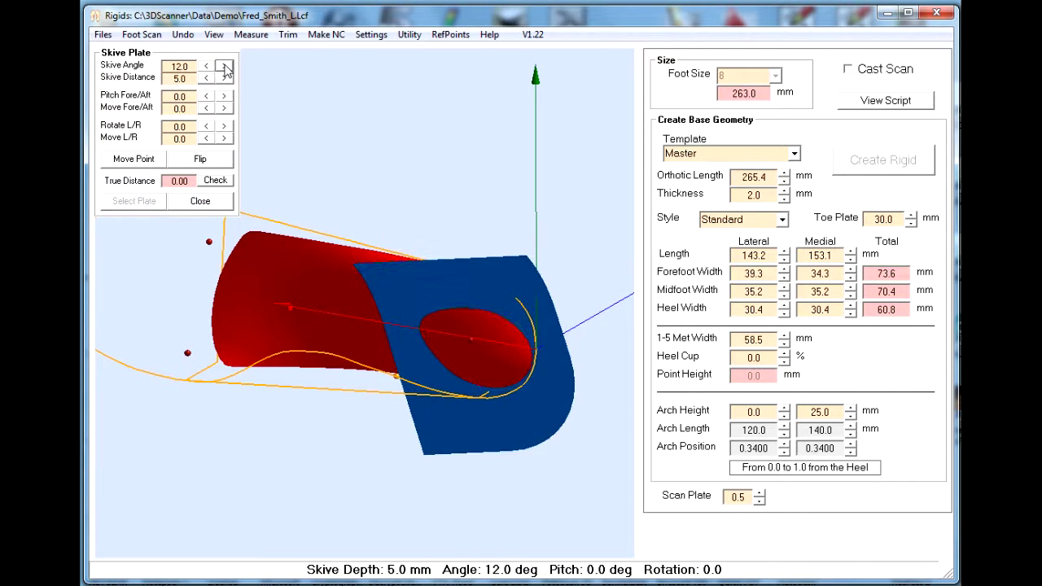
left_click(224, 66)
Set the skive plate's fore/aft pitch to 2.0 and the skive distance to 3.0, and close the skive settings
left_click(208, 97)
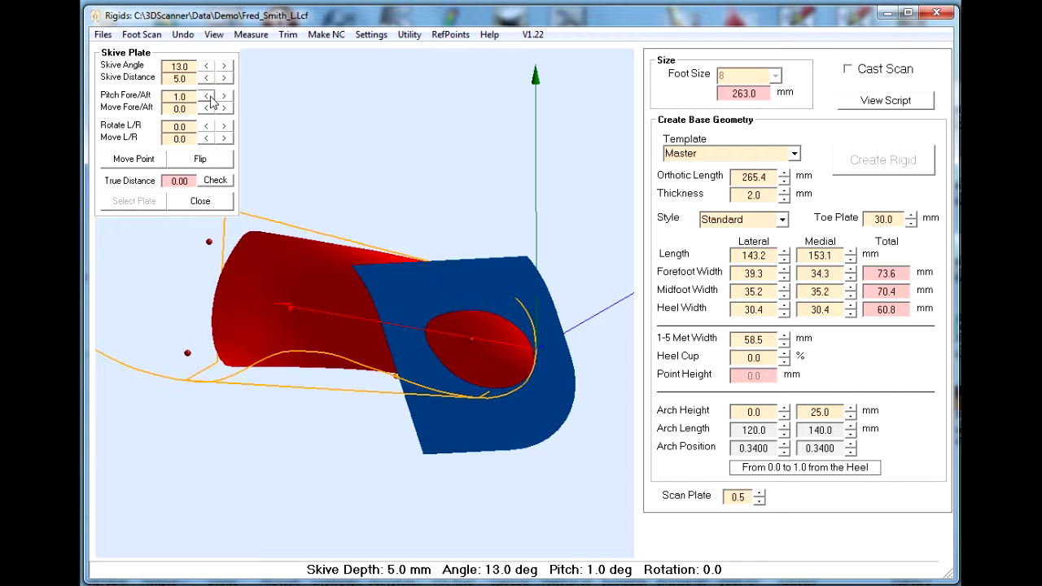
left_click(209, 96)
left_click(206, 78)
left_click(206, 79)
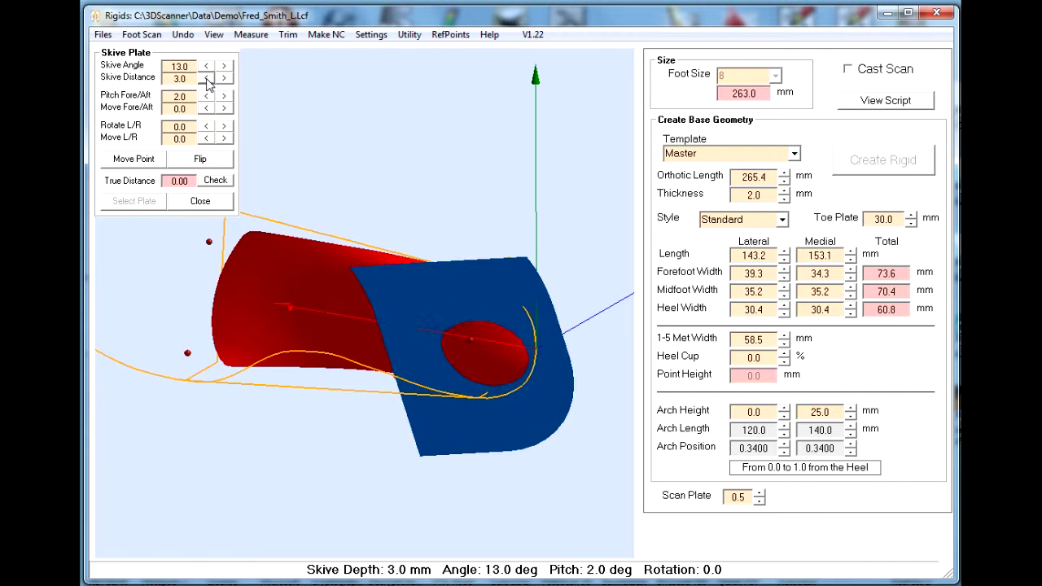
left_click(200, 201)
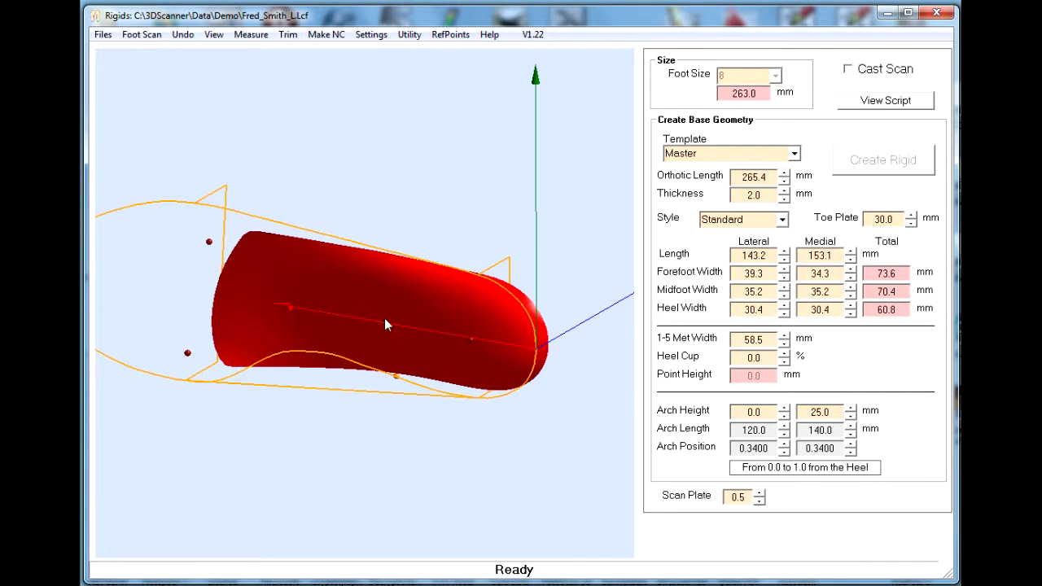
Open the shapes editor for the insole and place Shape #1 as an overlay with a depth of 2.0
left_click_drag(468, 376, 358, 172)
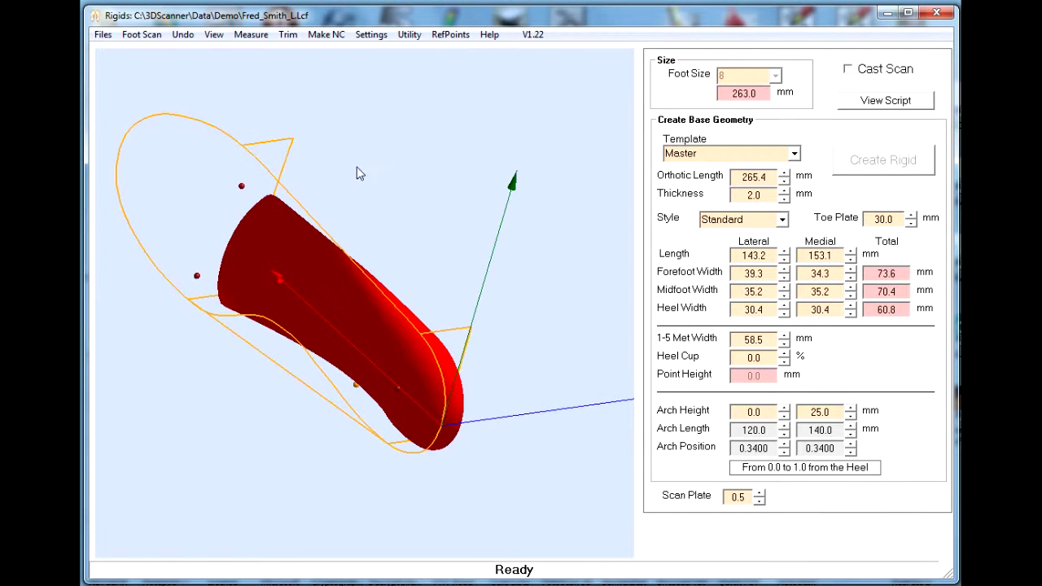
left_click(361, 36)
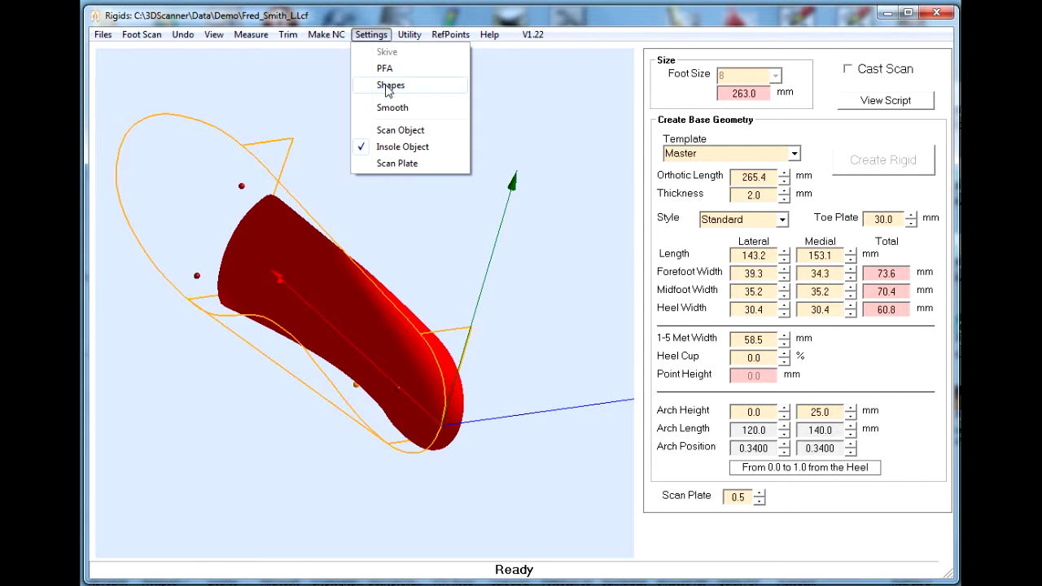
left_click(388, 88)
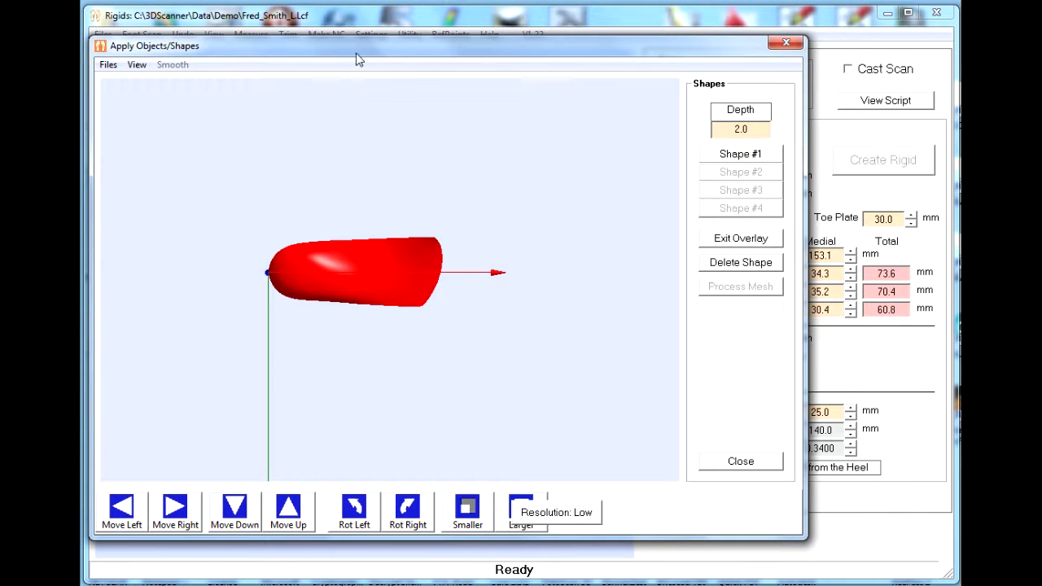
left_click_drag(356, 55, 413, 67)
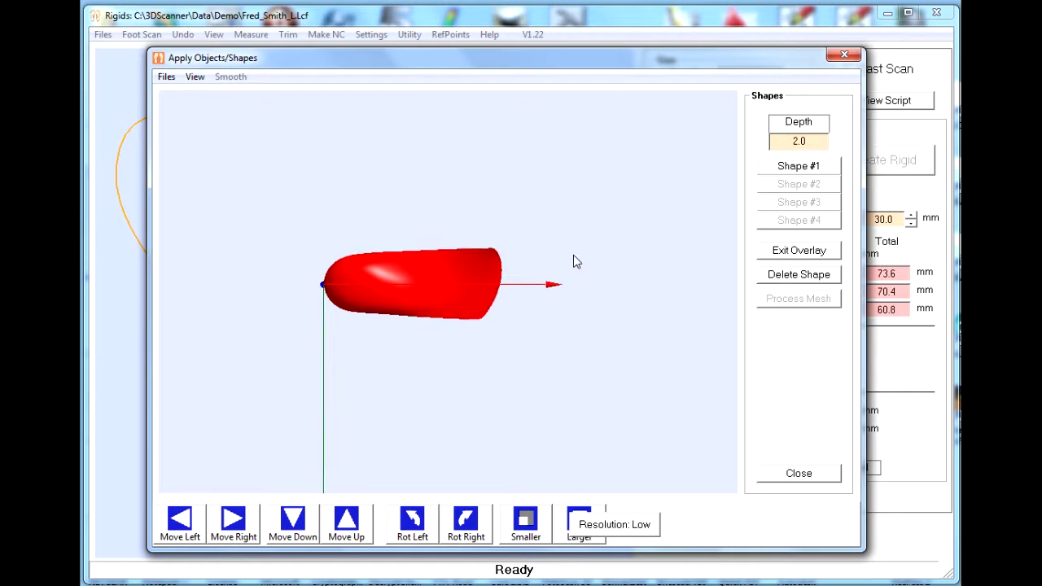
scroll(624, 246, "up", 5)
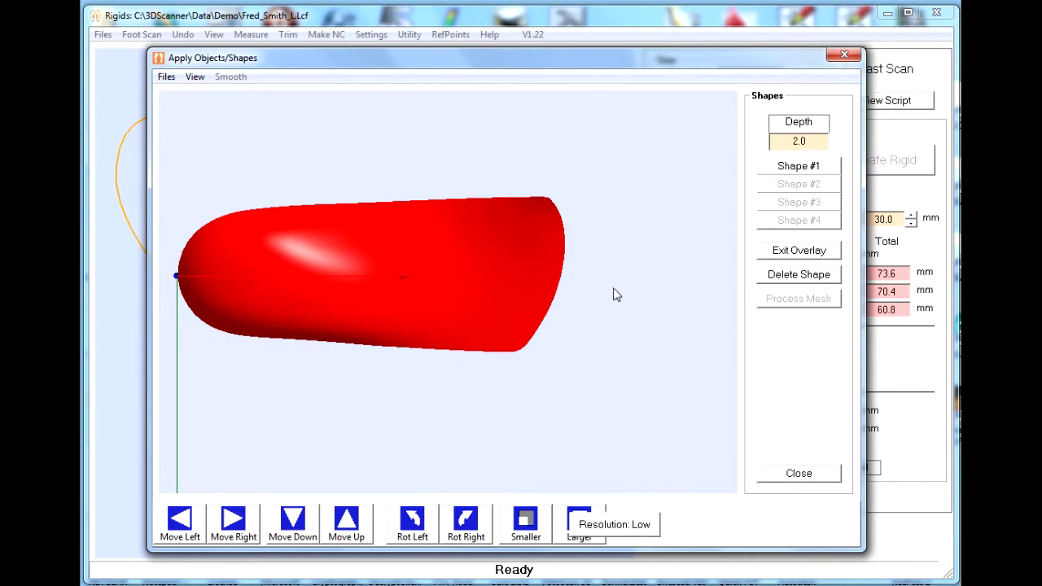
left_click(809, 169)
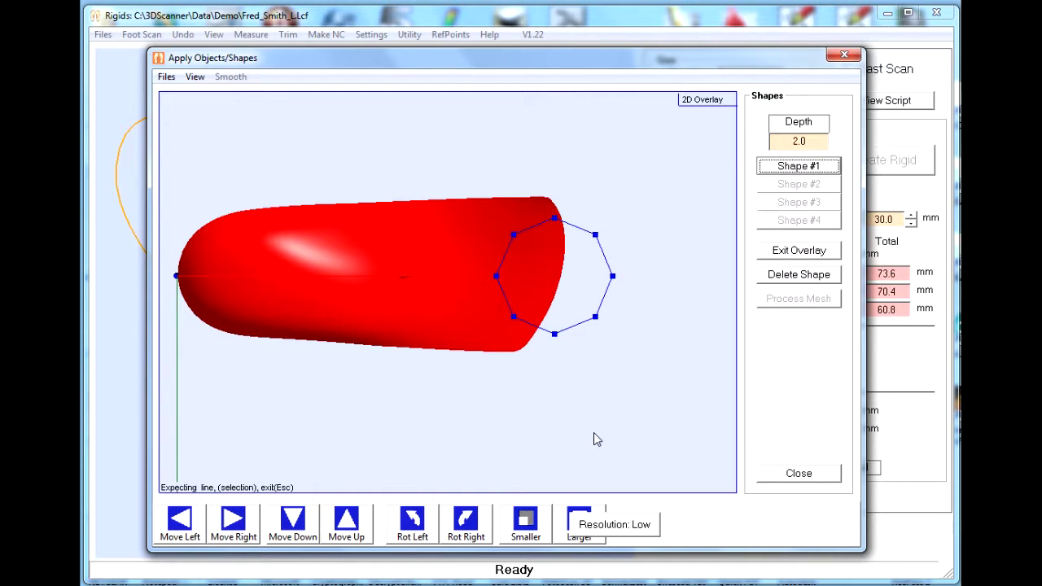
Shrink the octagonal shape, move it back to the insole's midfoot just above the centreline, and exit the overlay and shapes editor
left_click(525, 525)
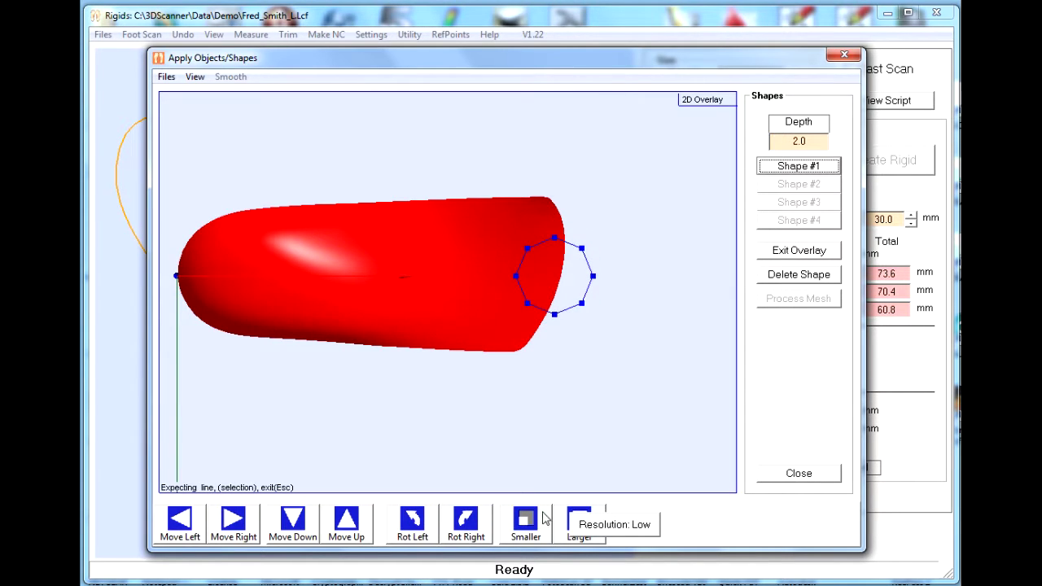
left_click(179, 521)
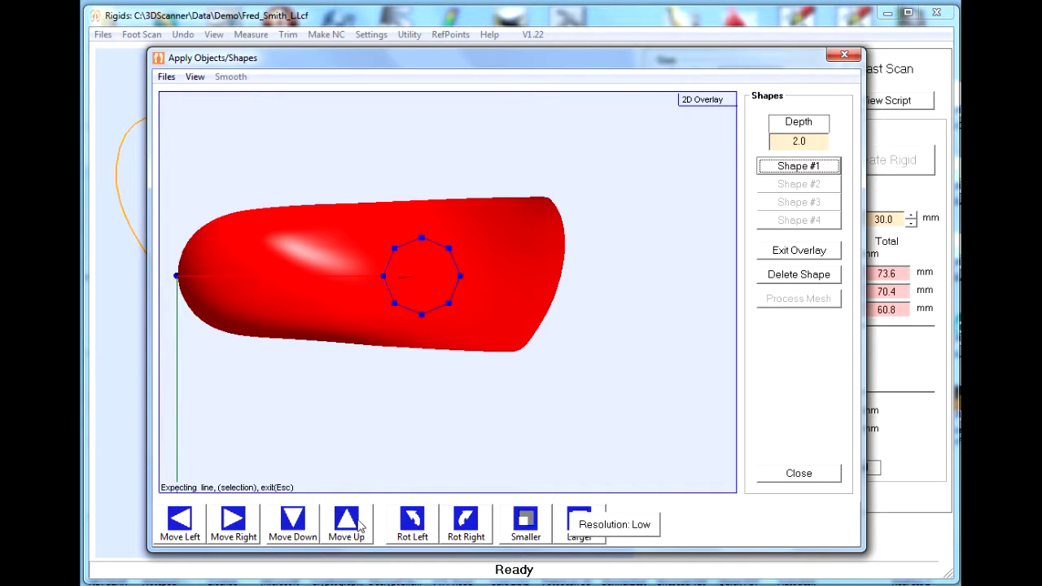
left_click(346, 521)
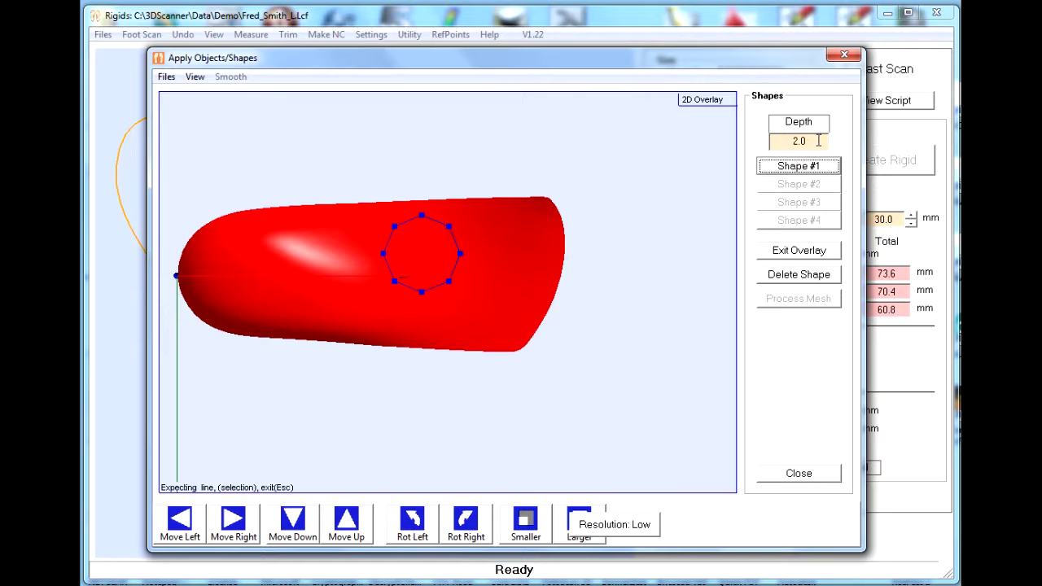
left_click(802, 251)
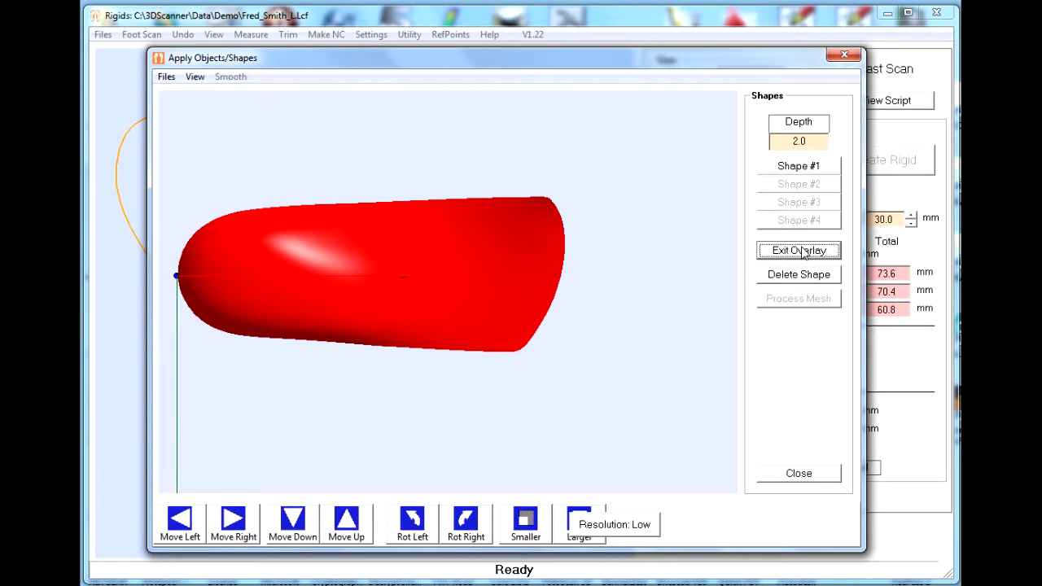
left_click(799, 473)
Generate the NC block from the finished insole
left_click_drag(382, 353, 460, 287)
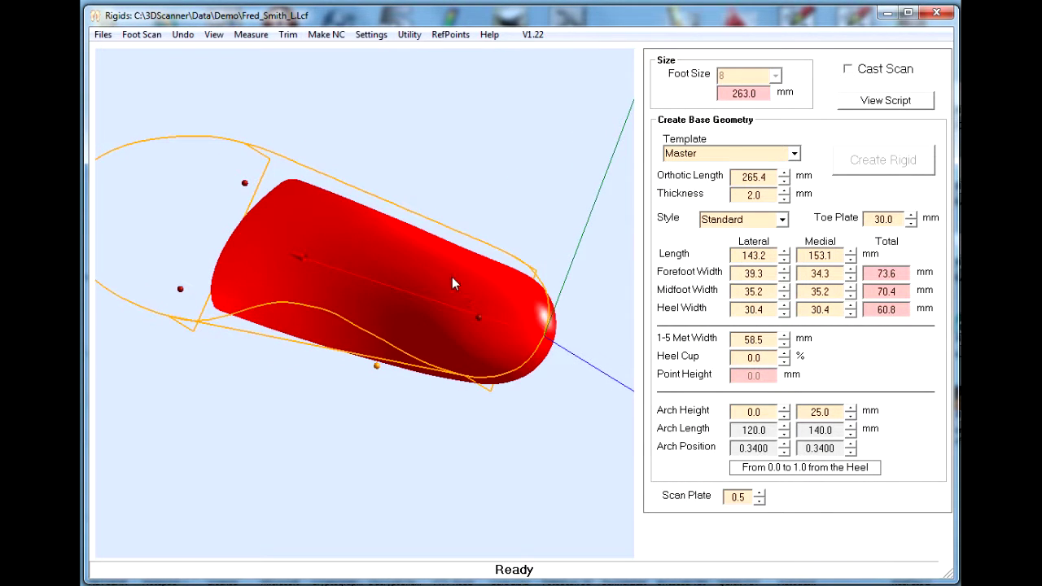
left_click(328, 37)
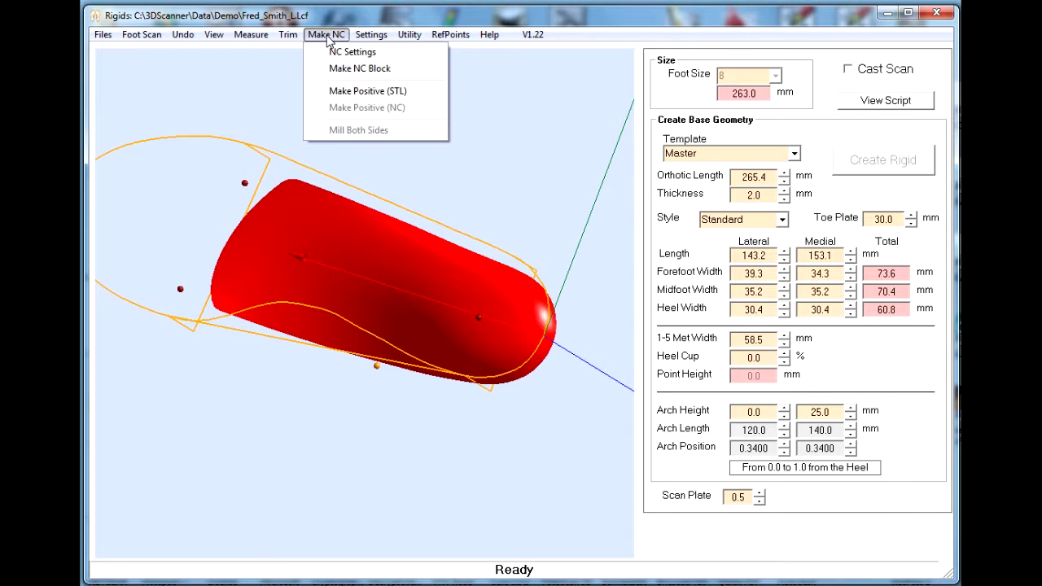
left_click(346, 69)
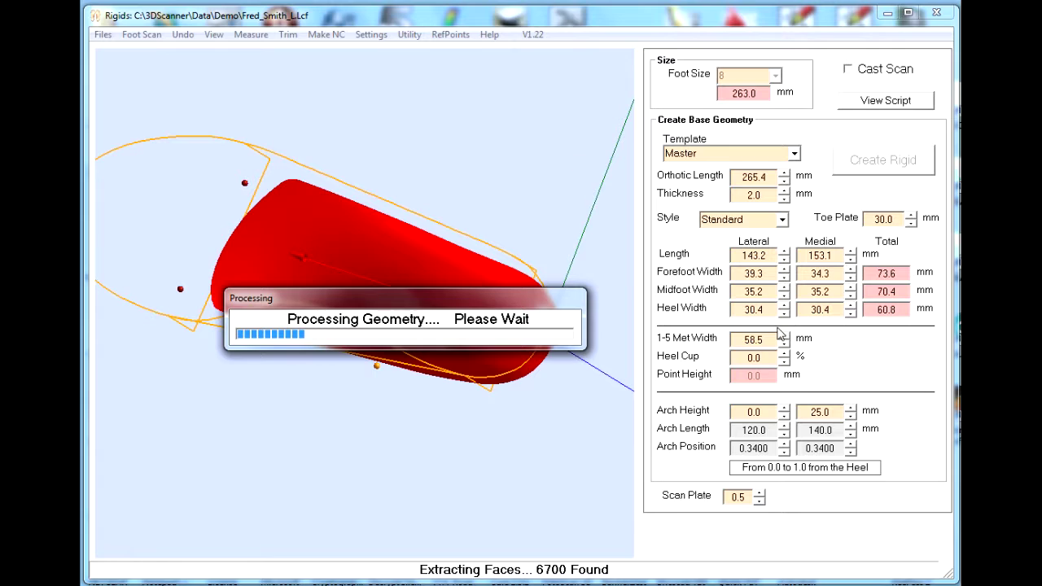